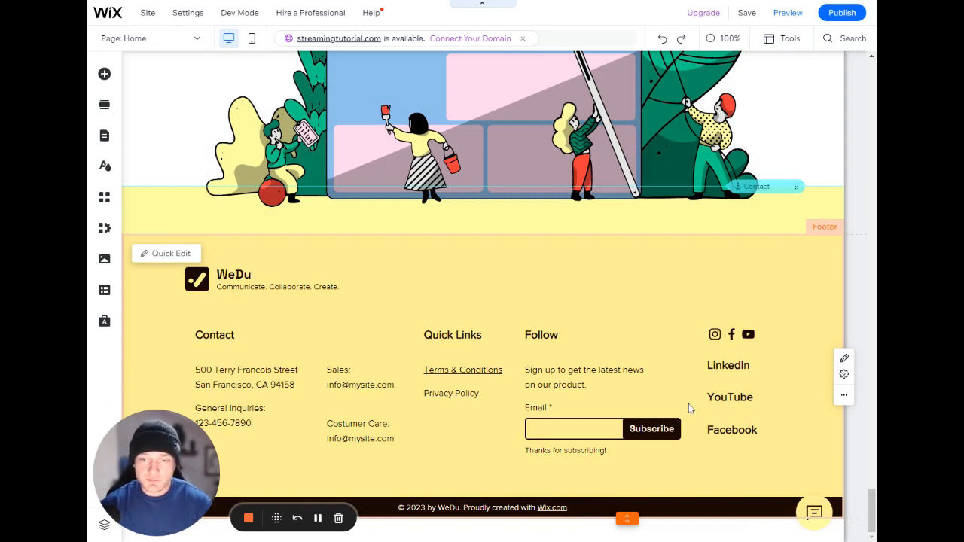
click(751, 418)
click(750, 435)
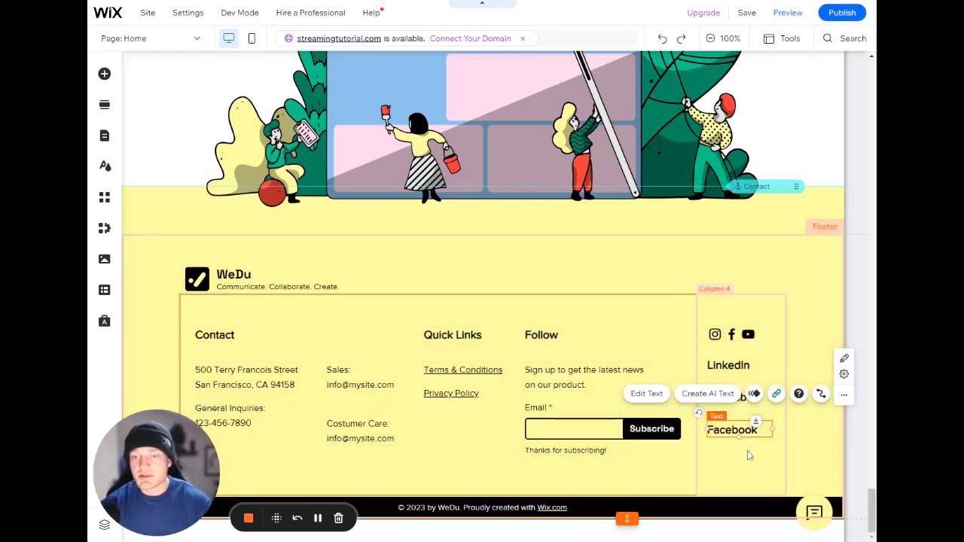
drag(748, 452, 731, 368)
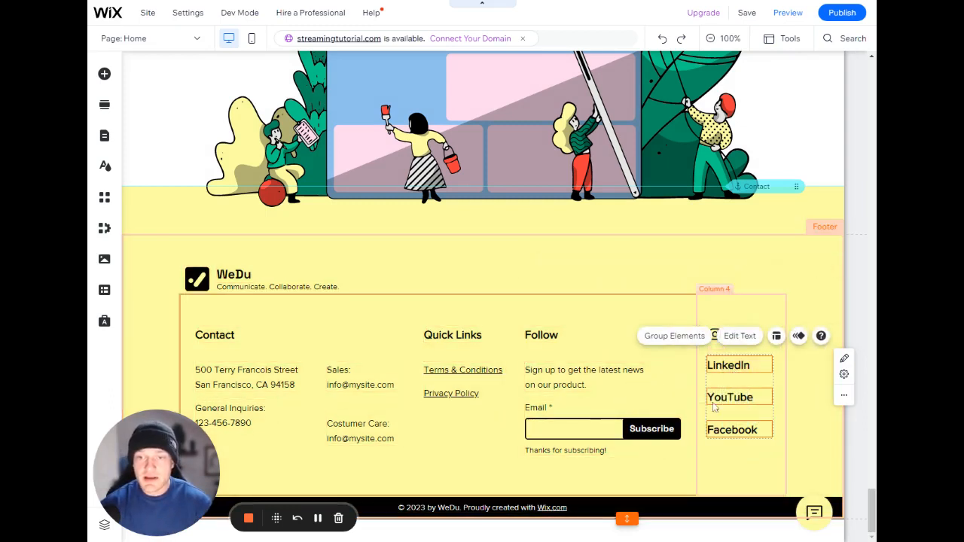
click(737, 456)
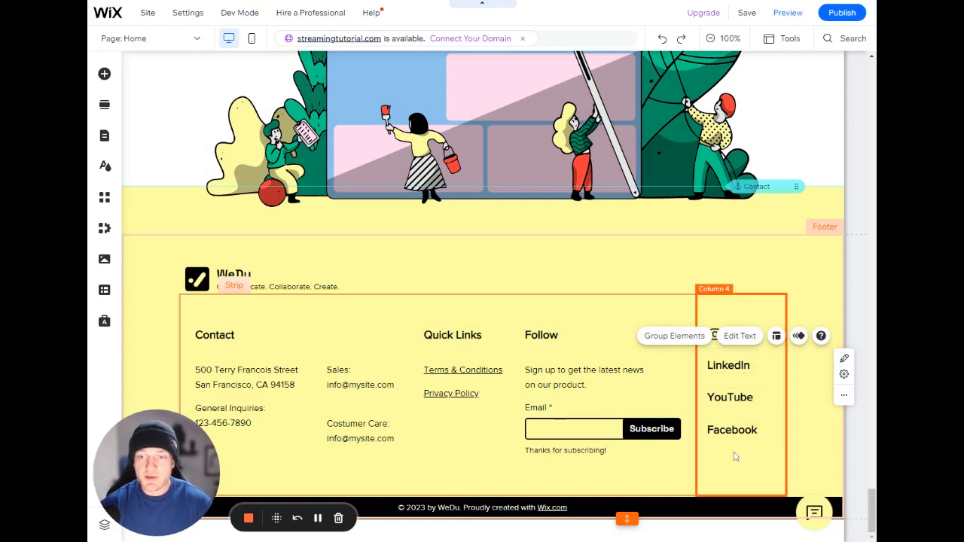
Open the social links settings of the footer's social bar and look through the Instagram, Facebook and YouTube icons
click(745, 339)
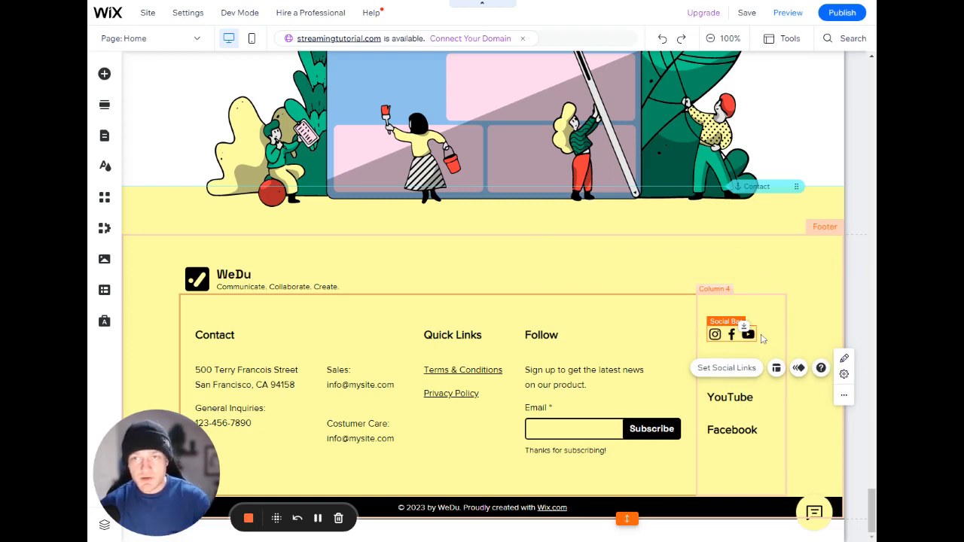
click(727, 368)
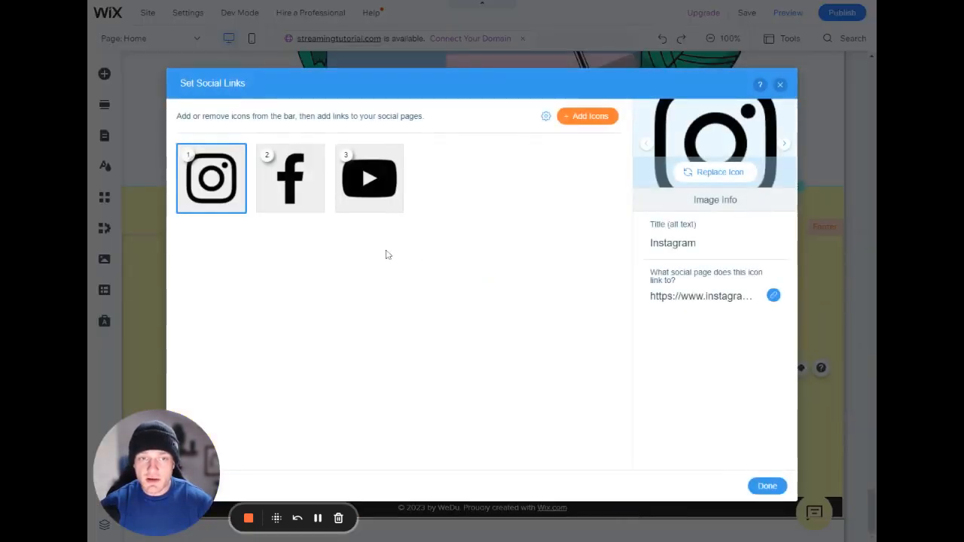
click(290, 178)
click(367, 179)
click(294, 179)
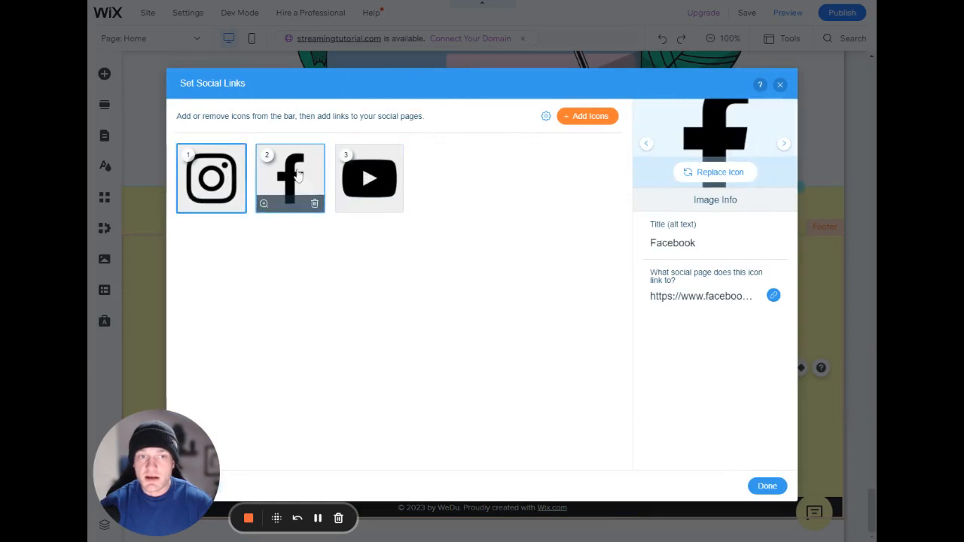
click(369, 178)
click(290, 178)
click(211, 178)
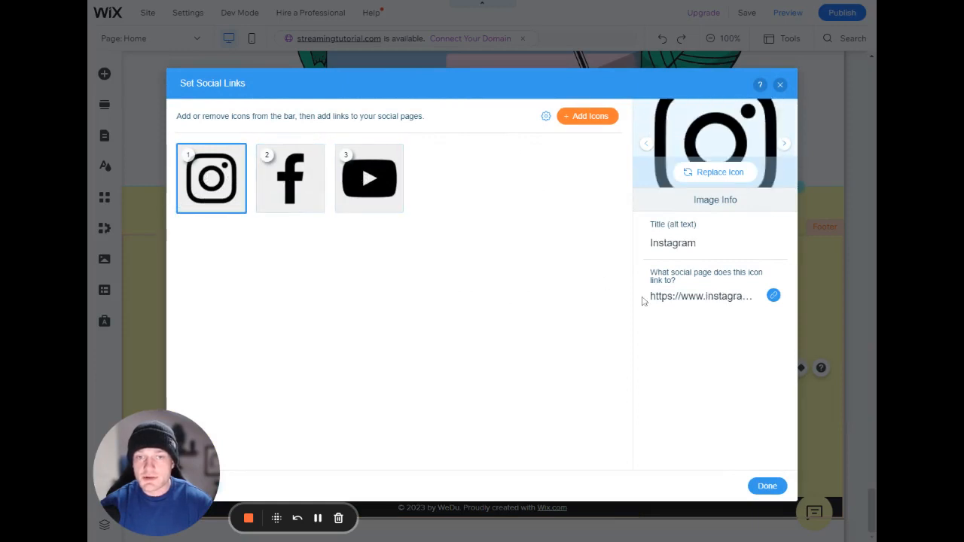
Inspect the web address the Instagram icon links to, and close its link settings without changes
click(706, 300)
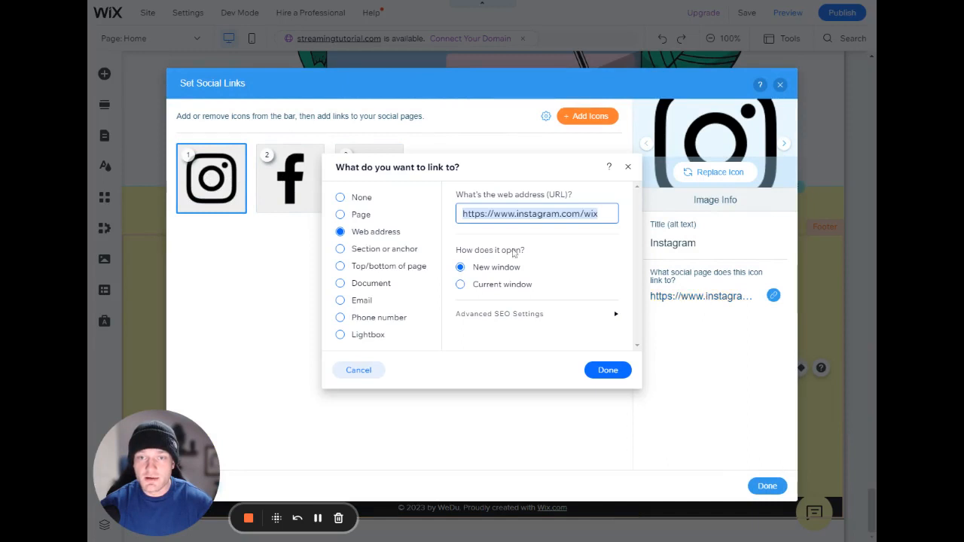
click(469, 194)
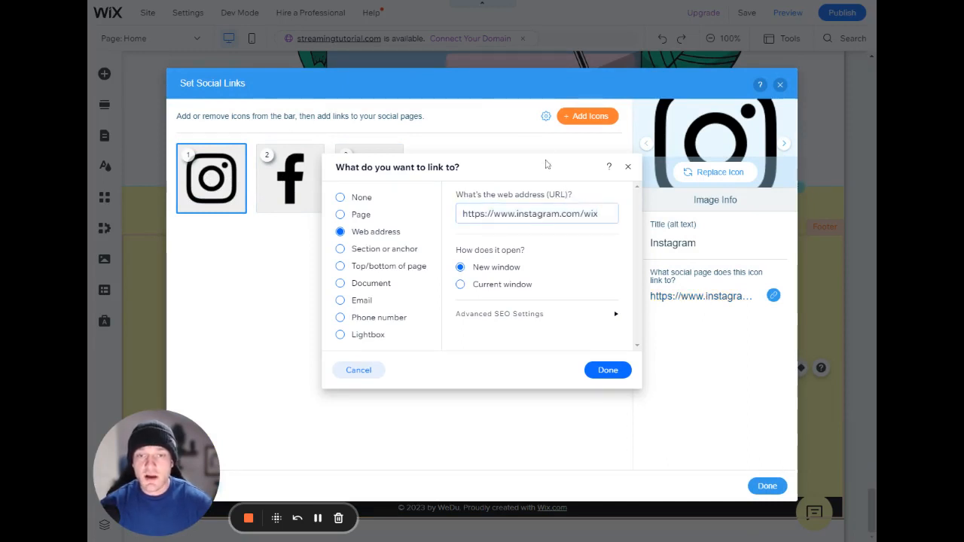
click(537, 214)
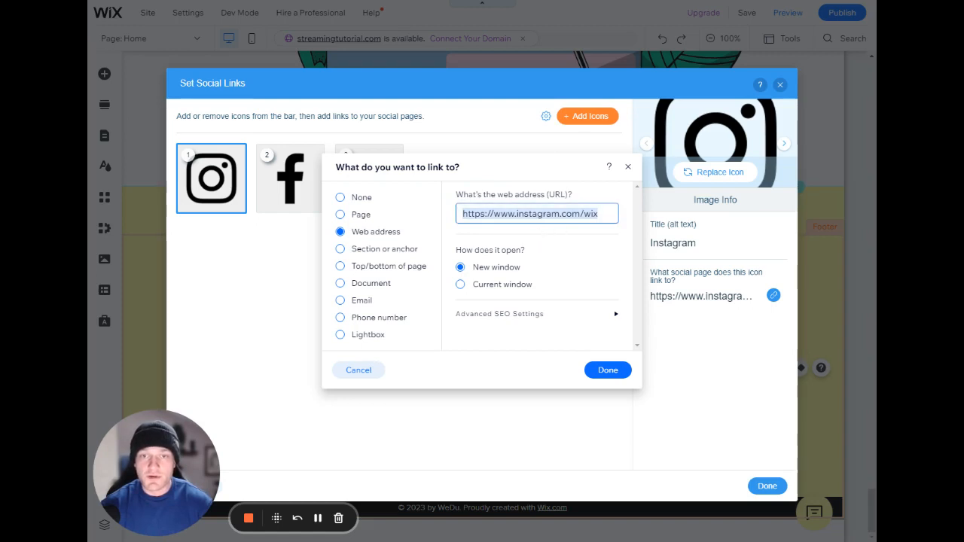
click(600, 217)
drag(600, 217, 425, 213)
click(628, 168)
Inspect the link settings of the Facebook and YouTube icons, and close the social links settings without changes
click(311, 183)
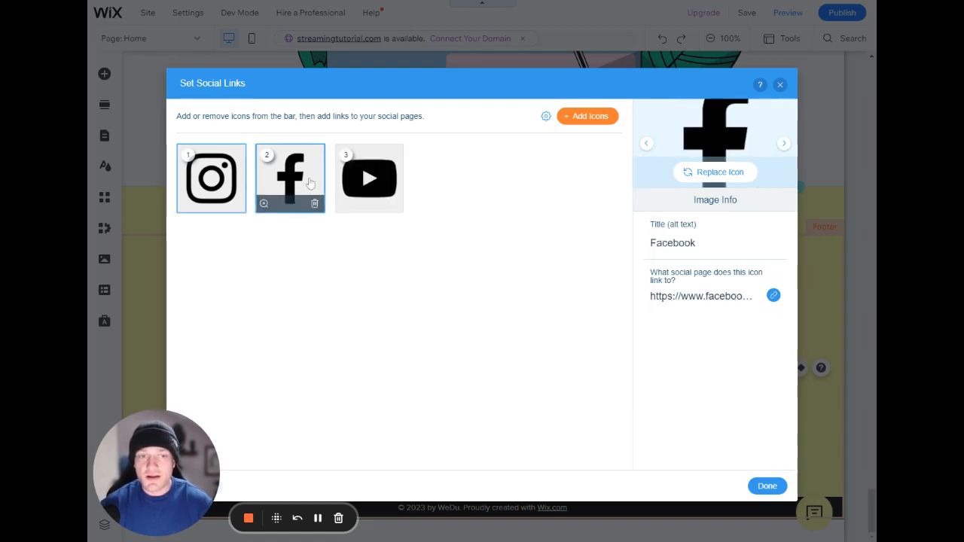
click(730, 305)
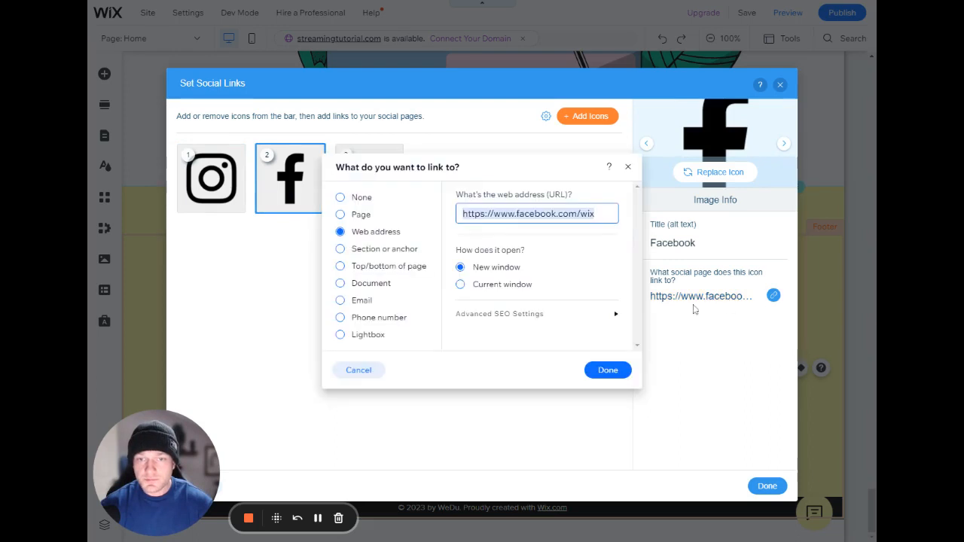
click(628, 167)
click(369, 178)
click(701, 298)
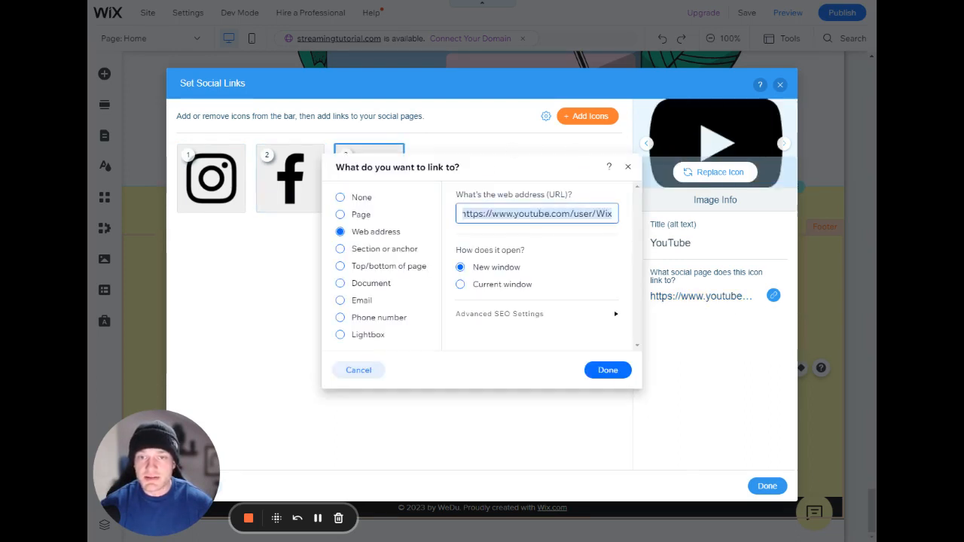
click(628, 168)
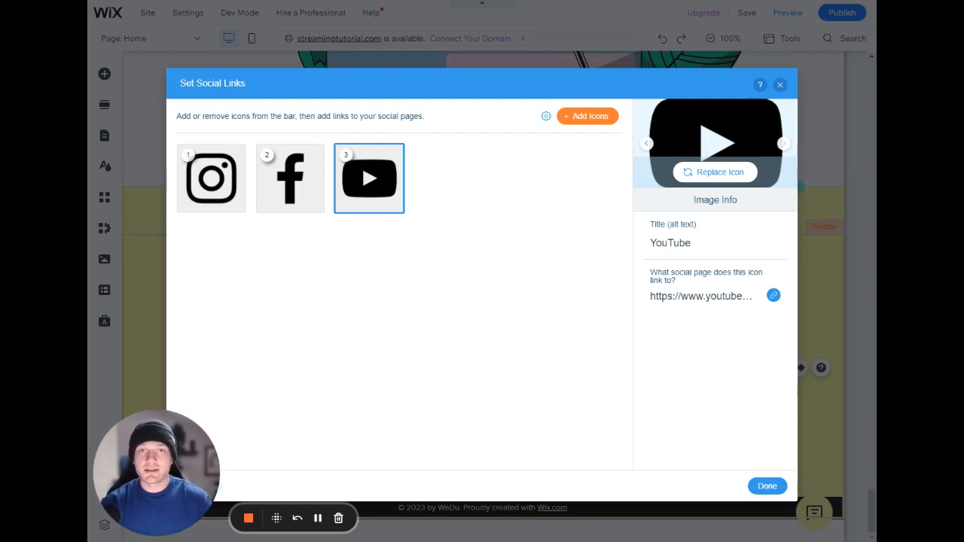
click(784, 85)
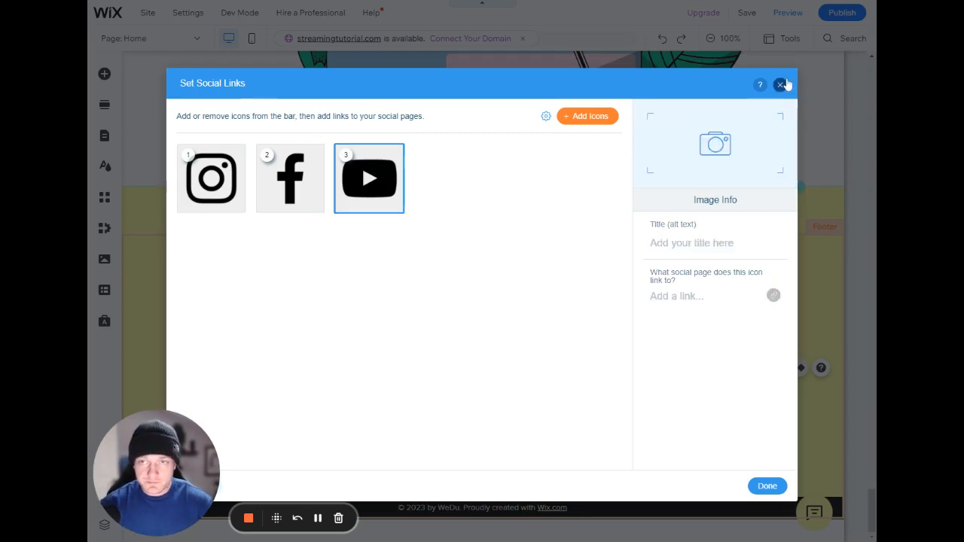
click(731, 463)
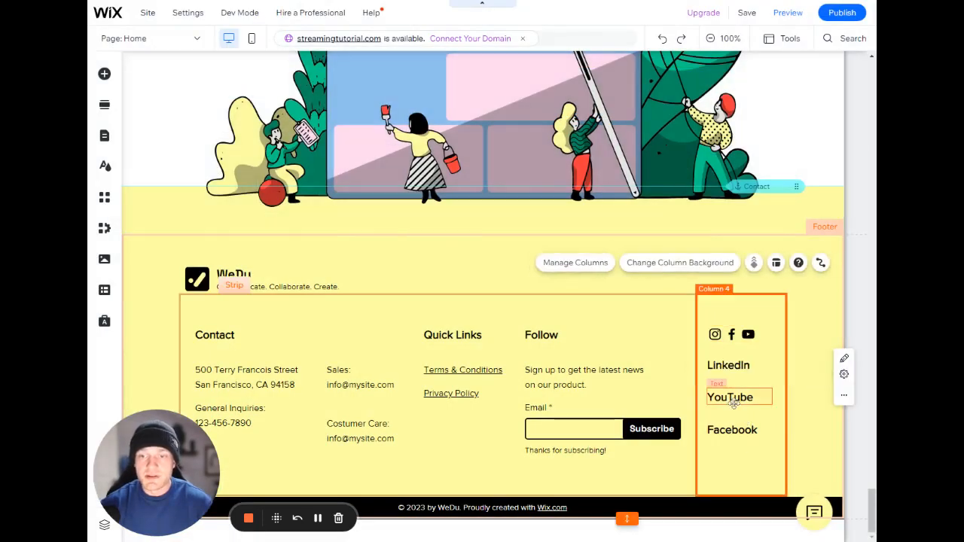
click(734, 403)
click(735, 432)
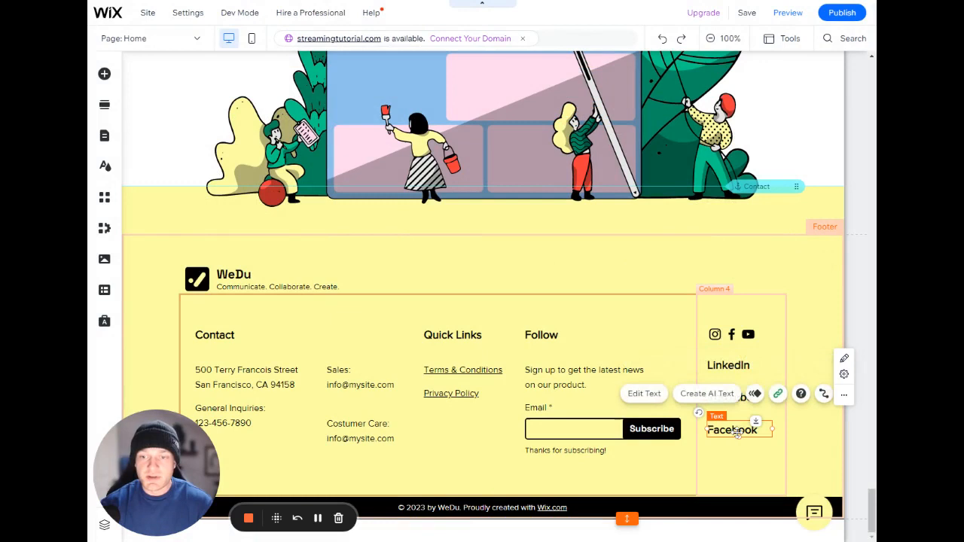
Review the web address linked to the footer's LinkedIn text, keep it as is, and close the text settings
click(736, 372)
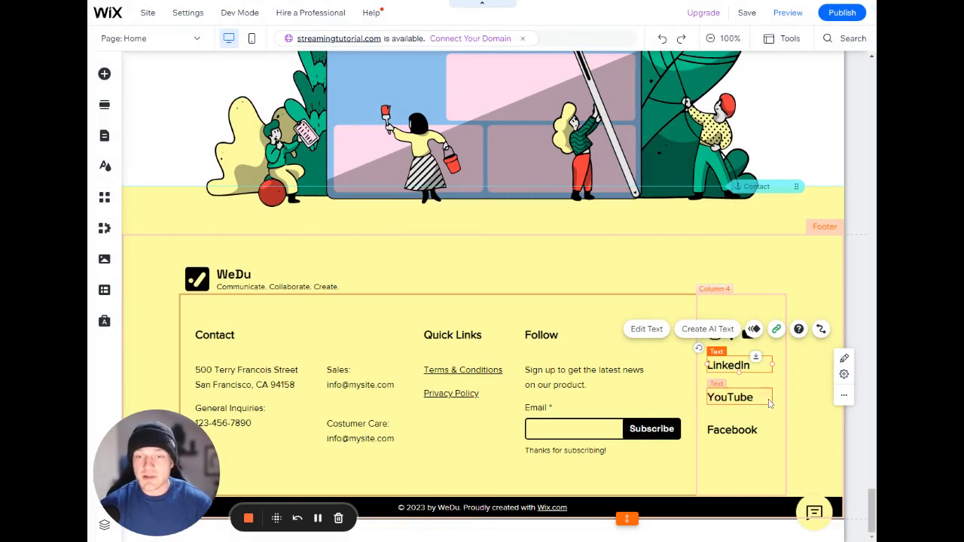
double_click(730, 365)
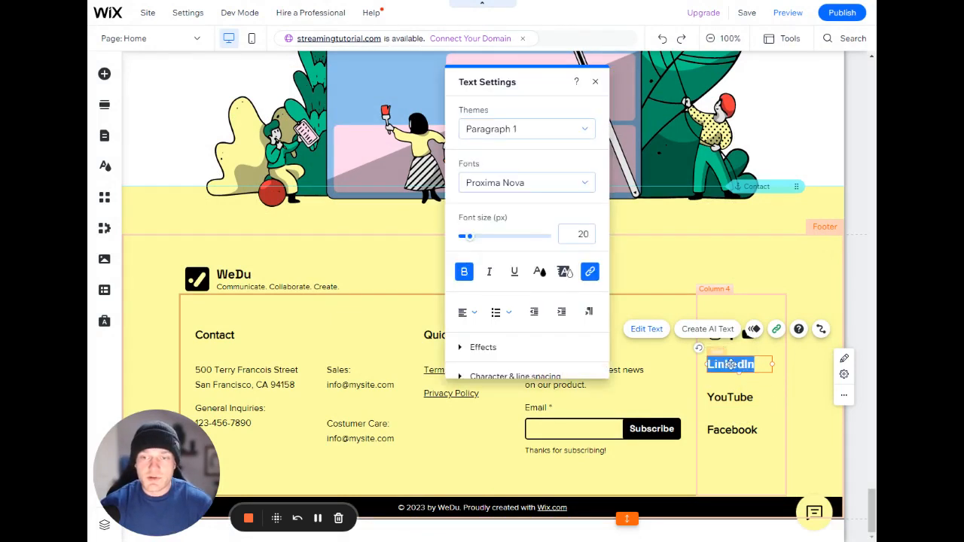
click(592, 273)
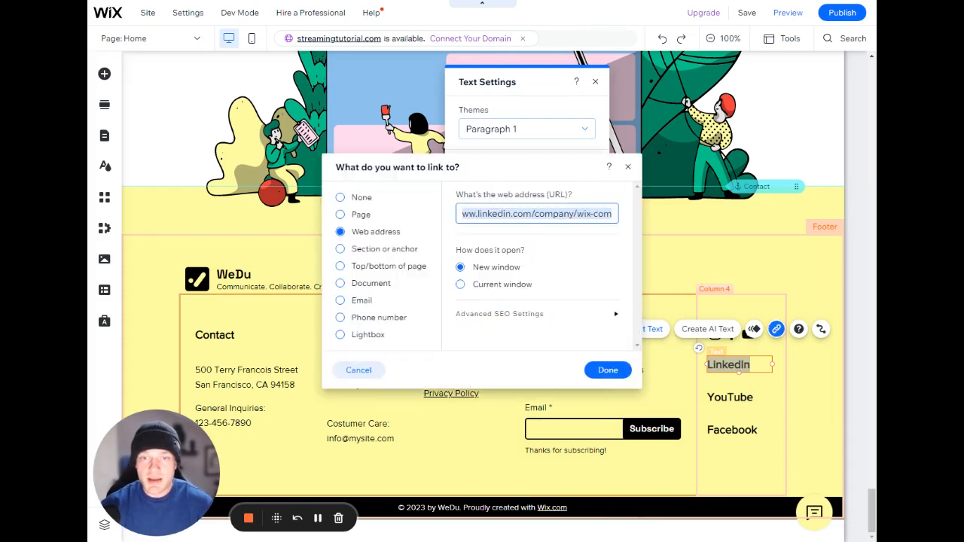
click(611, 214)
drag(612, 214, 539, 215)
click(419, 342)
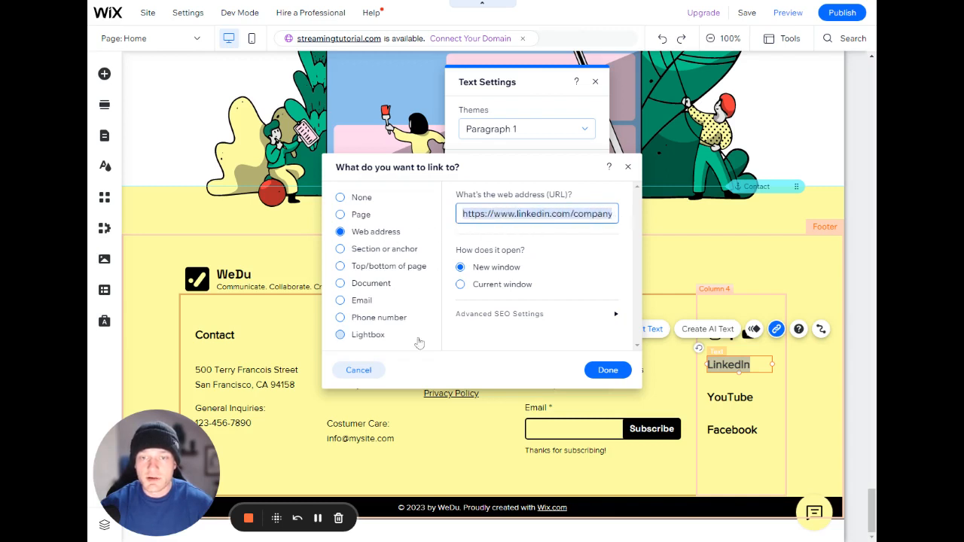
click(607, 370)
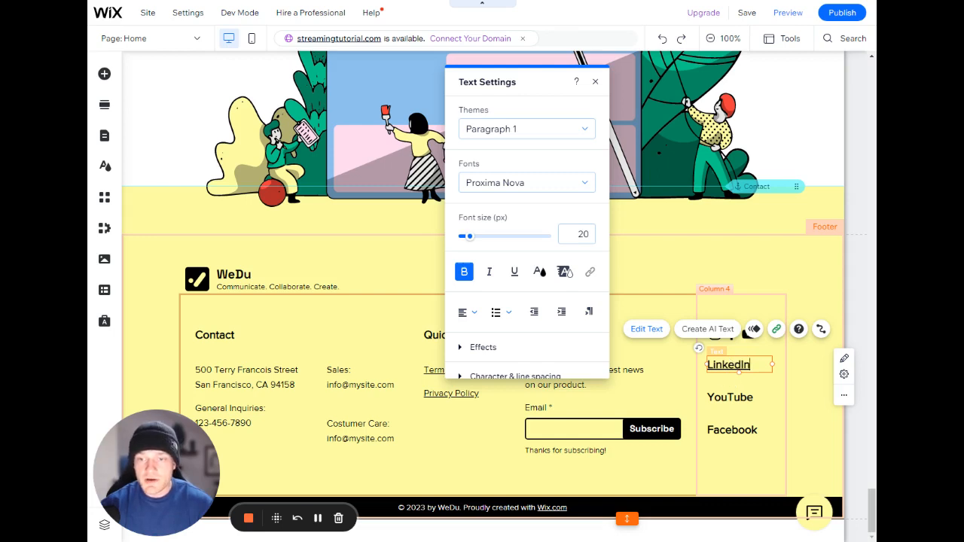
key(ctrl+a)
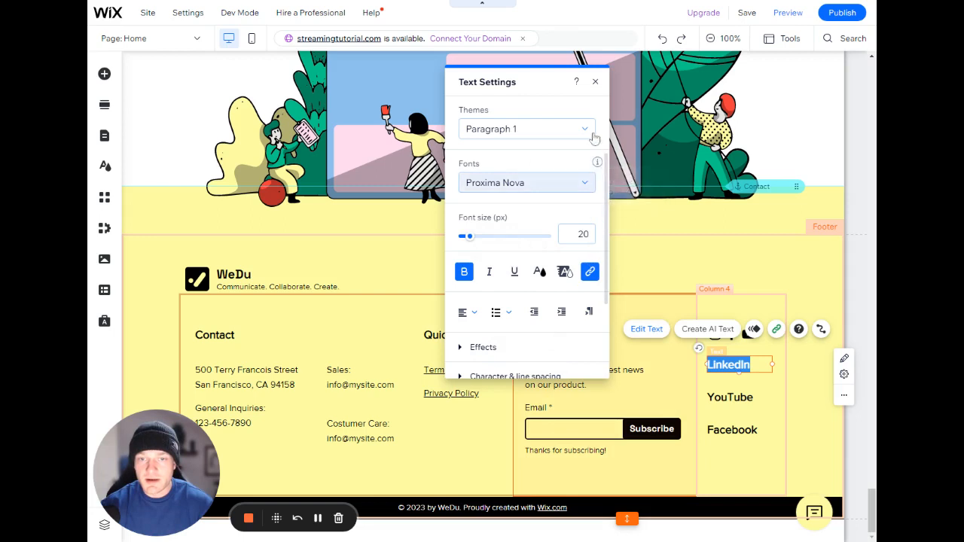
click(595, 82)
click(742, 277)
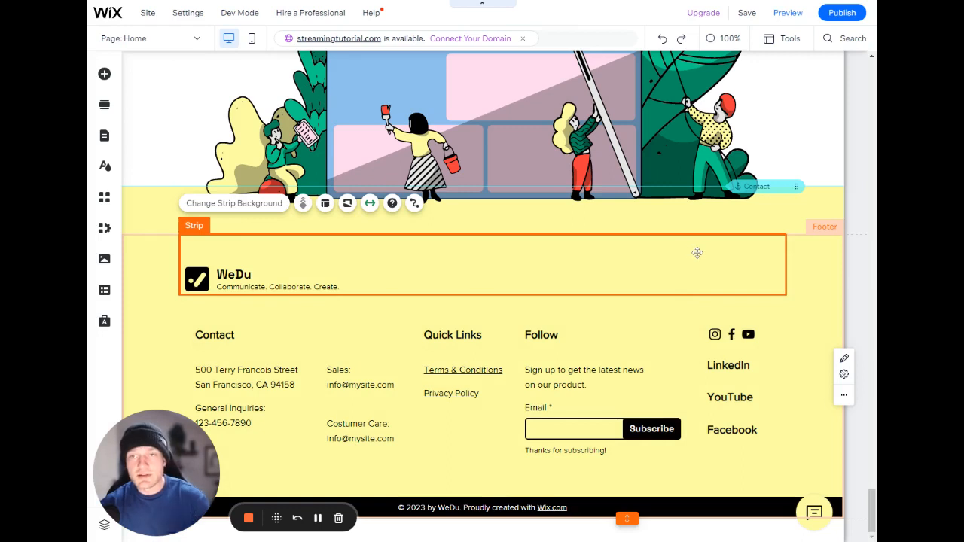
Save and publish the site, and dismiss the publishing confirmation with "Don't show this again" enabled
click(745, 11)
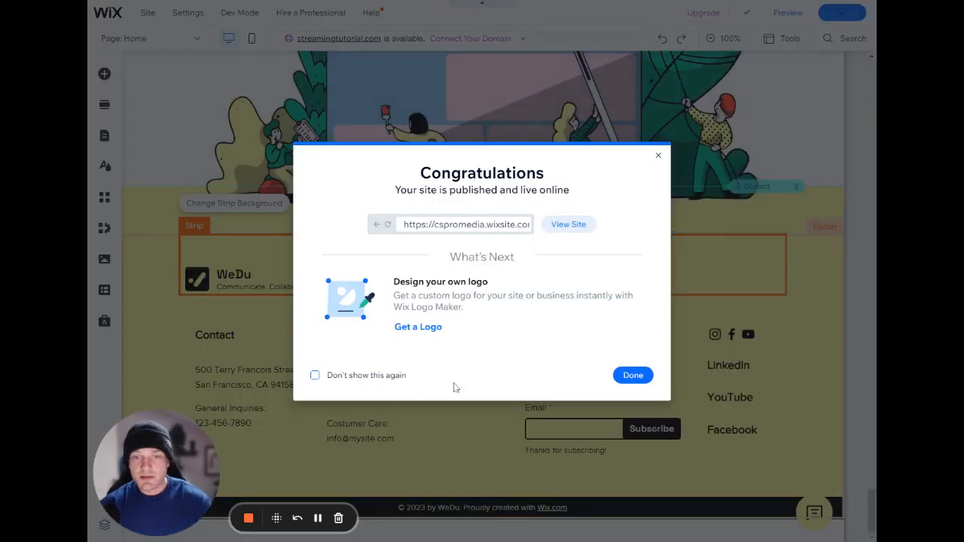
click(407, 377)
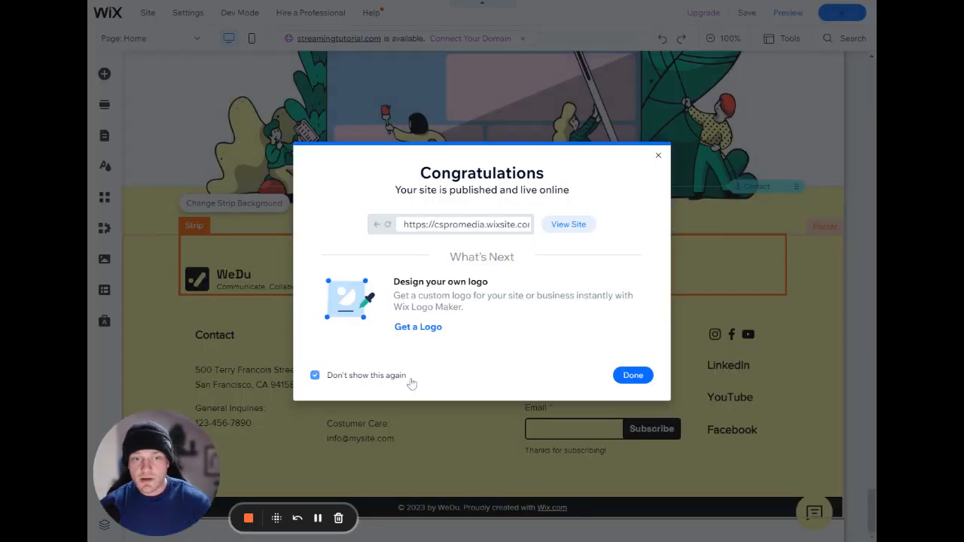
click(633, 375)
Open the settings of the Instagram Feed in the gallery section, review its account connection options, and close them
scroll(612, 376, up, 10)
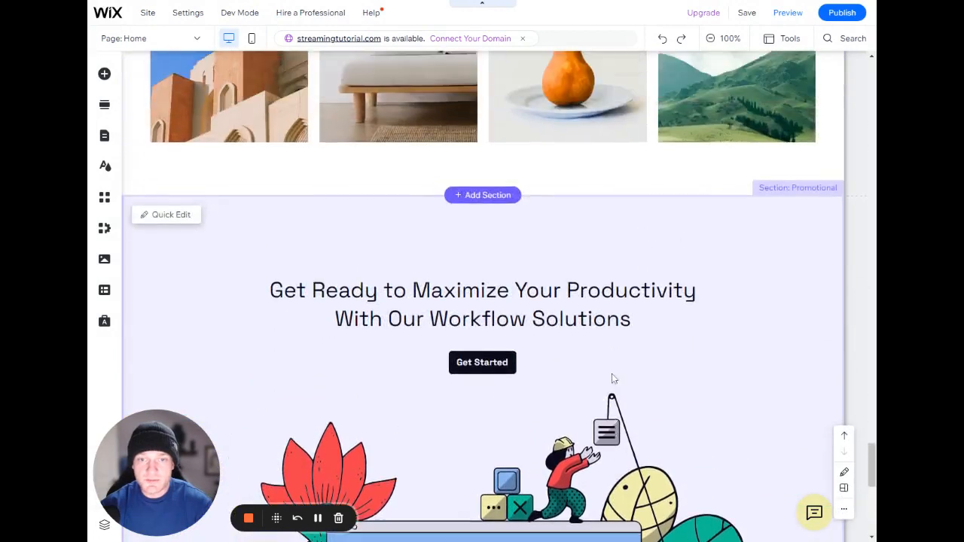
scroll(612, 374, up, 4)
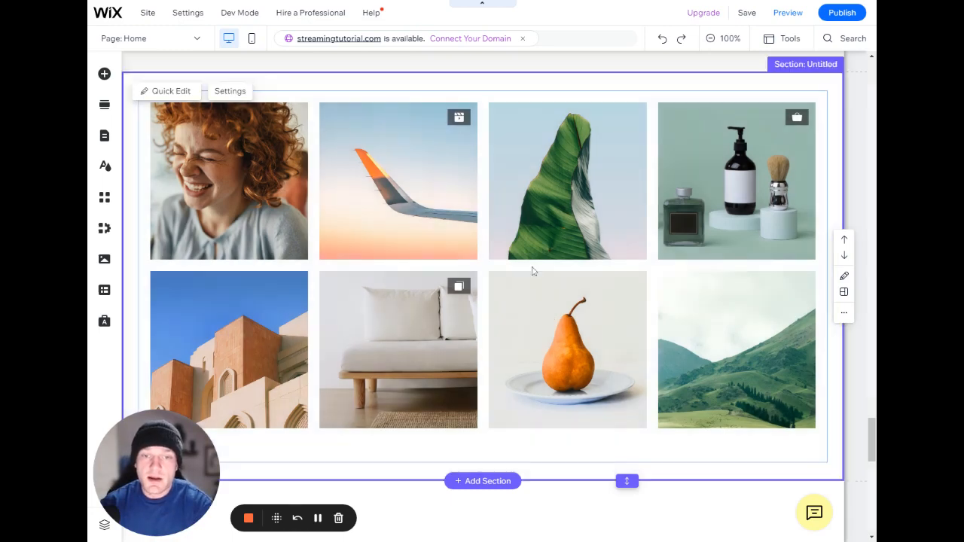
click(515, 285)
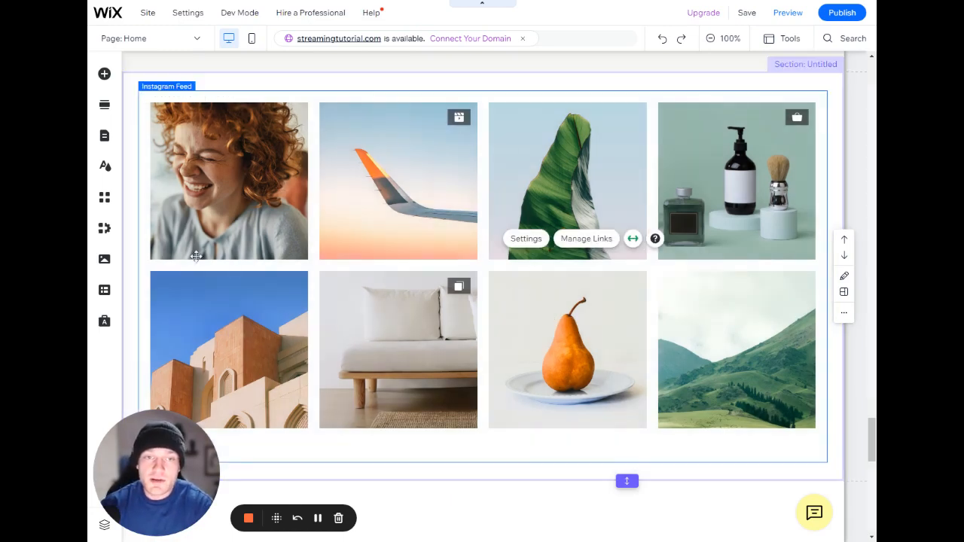
click(531, 173)
click(528, 145)
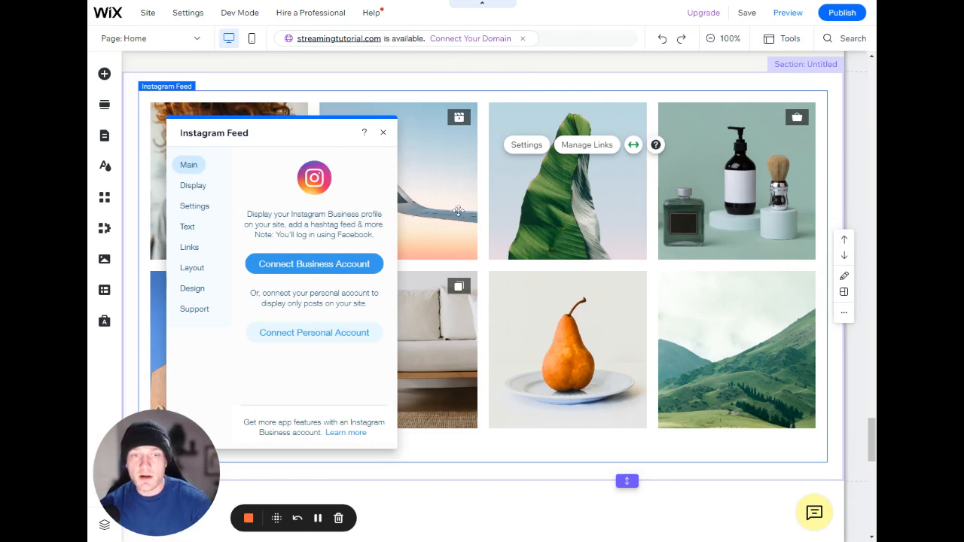
click(383, 133)
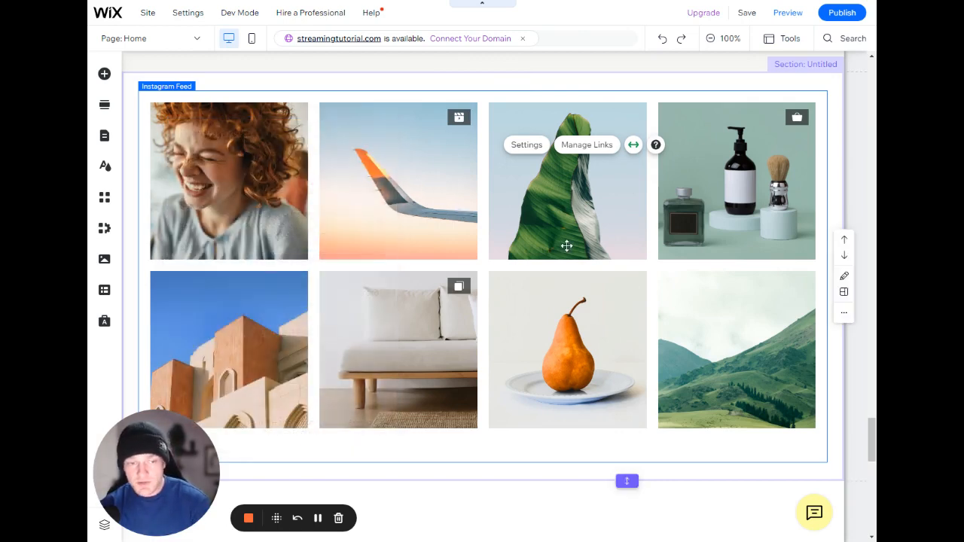